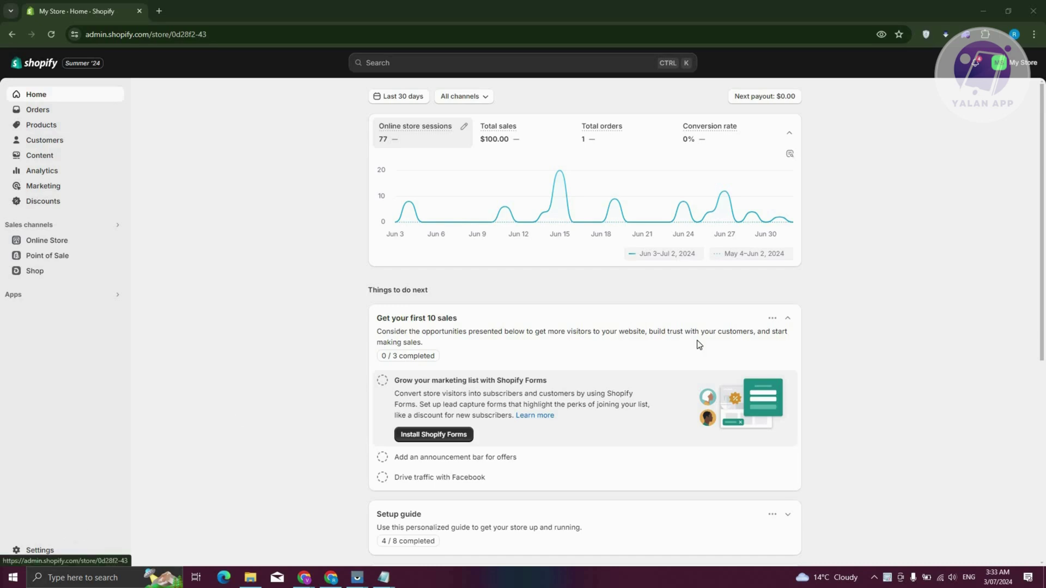
# Launch the Shopify App Store from Settings > Apps and sales channels
pyautogui.click(40, 551)
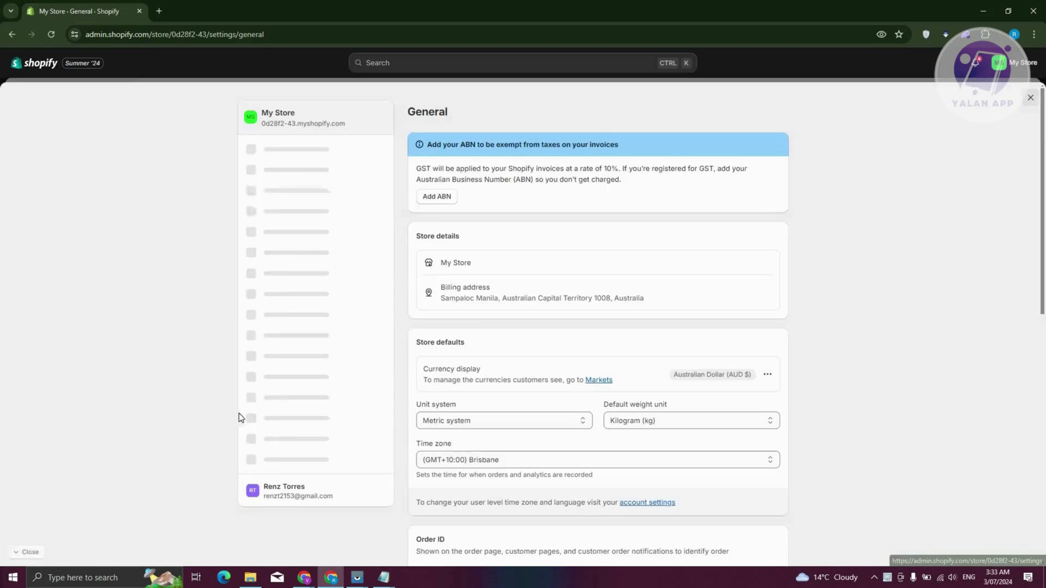
pyautogui.click(350, 341)
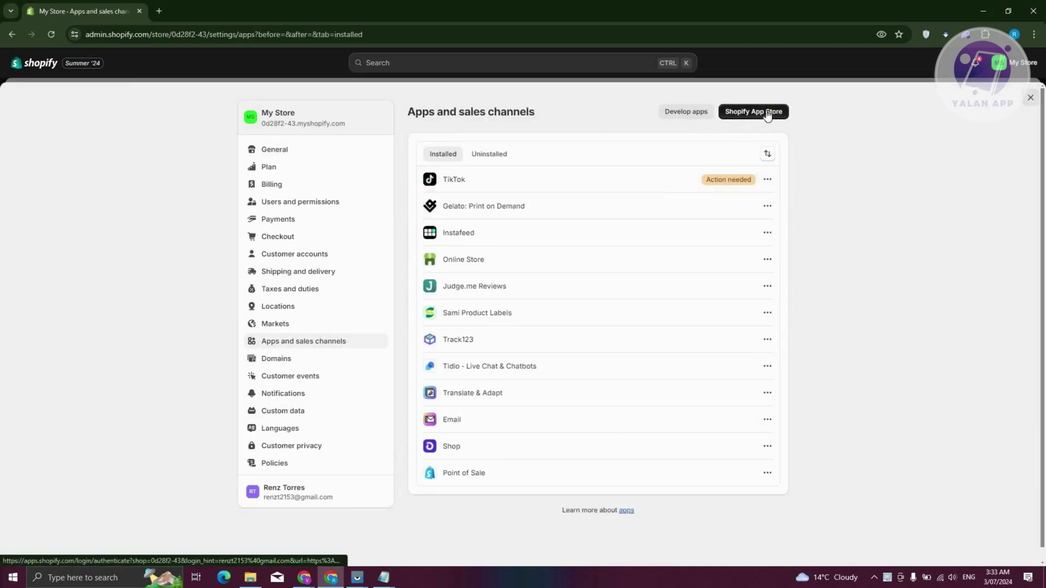
pyautogui.click(753, 112)
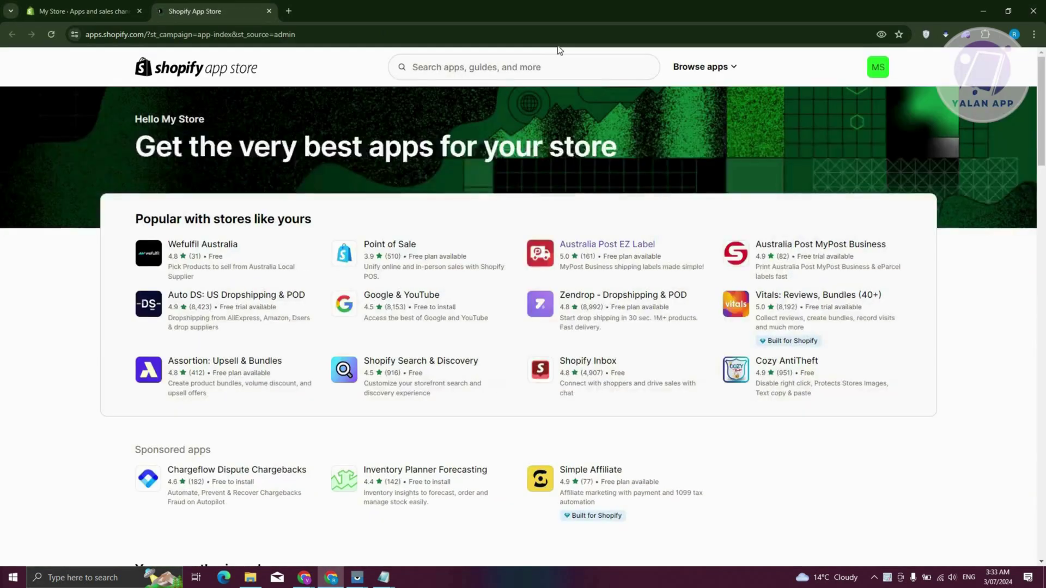
# Search the App Store for 'ali reviews' and start installing Ali Reviews - Product Reviews
pyautogui.click(557, 62)
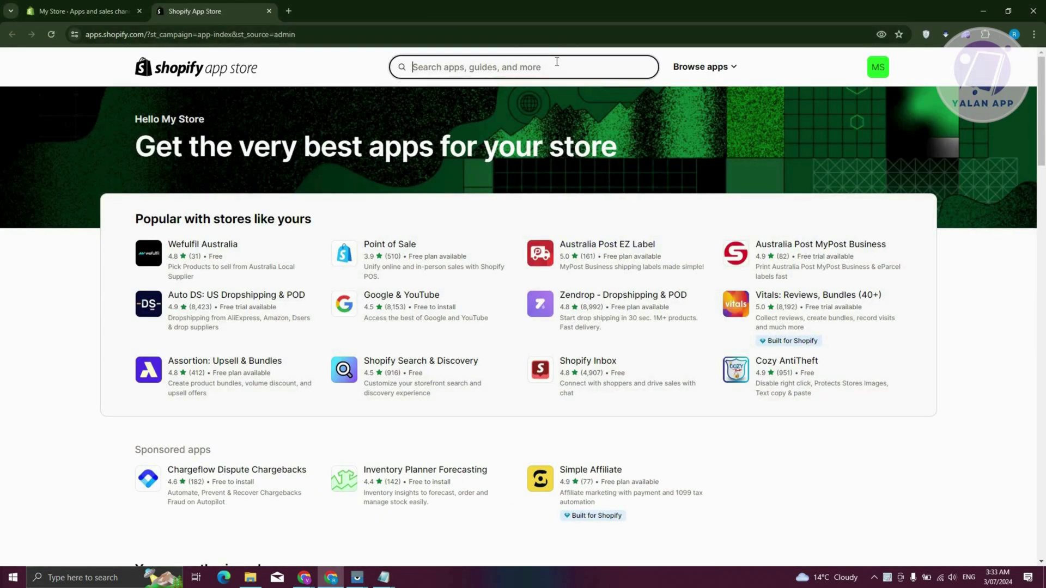
pyautogui.write('ali reviews')
pyautogui.press('Return')
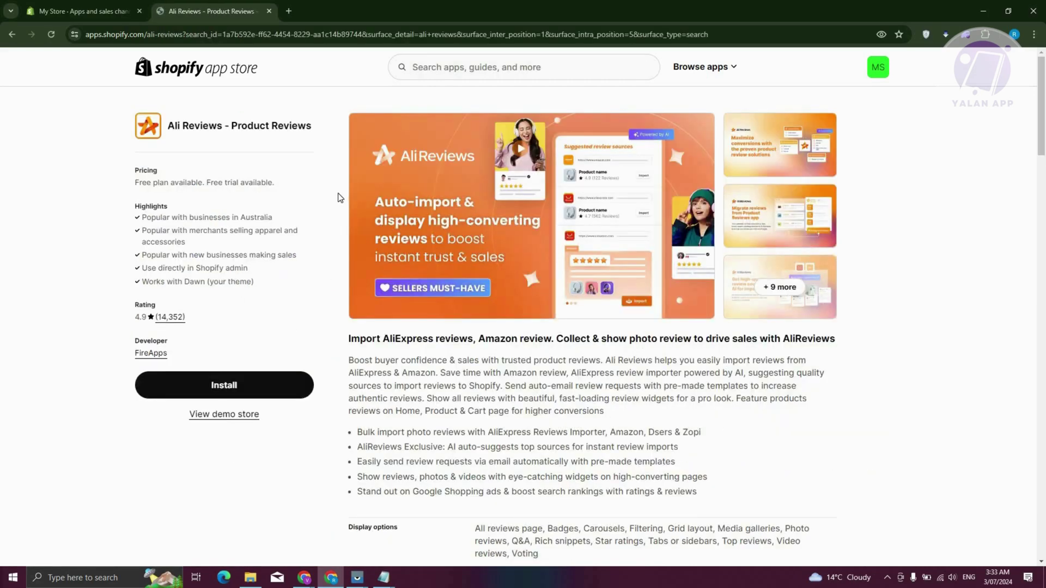
pyautogui.click(243, 385)
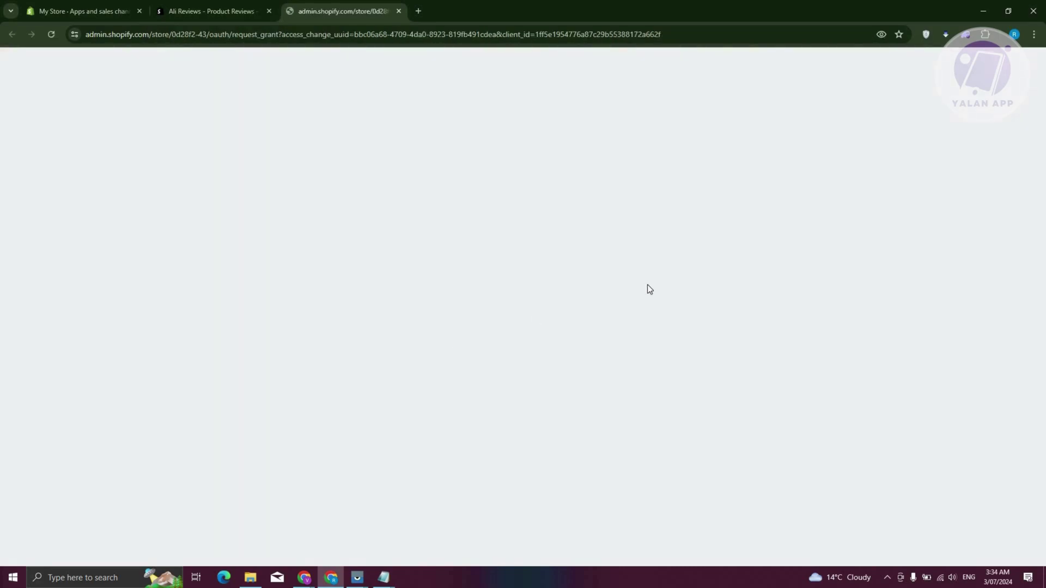
# Approve the Ali Reviews install, close the App Store tab, and browse the Free, Starter, Essential and Premium plans
pyautogui.click(733, 301)
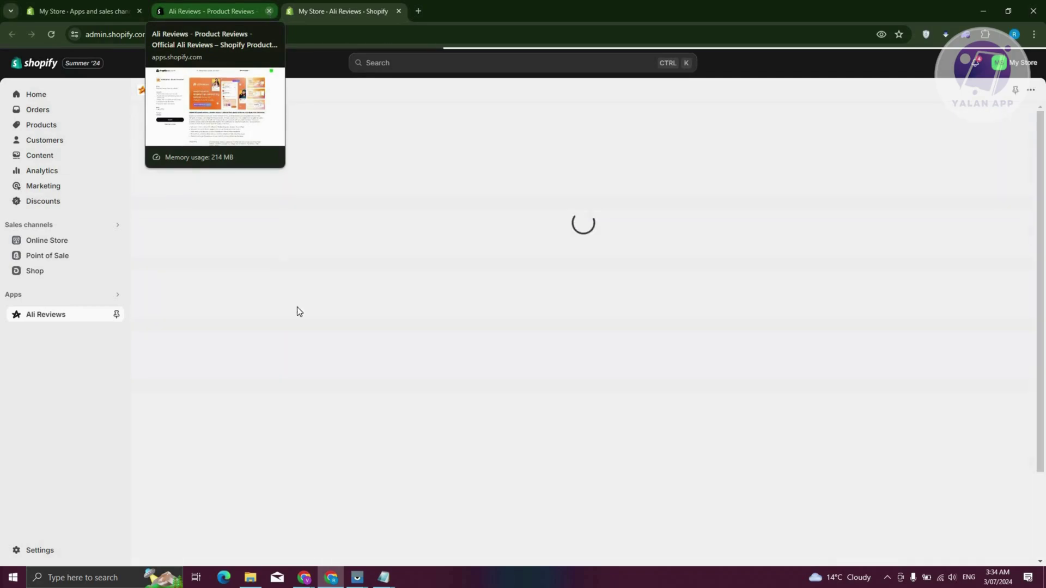
pyautogui.click(269, 11)
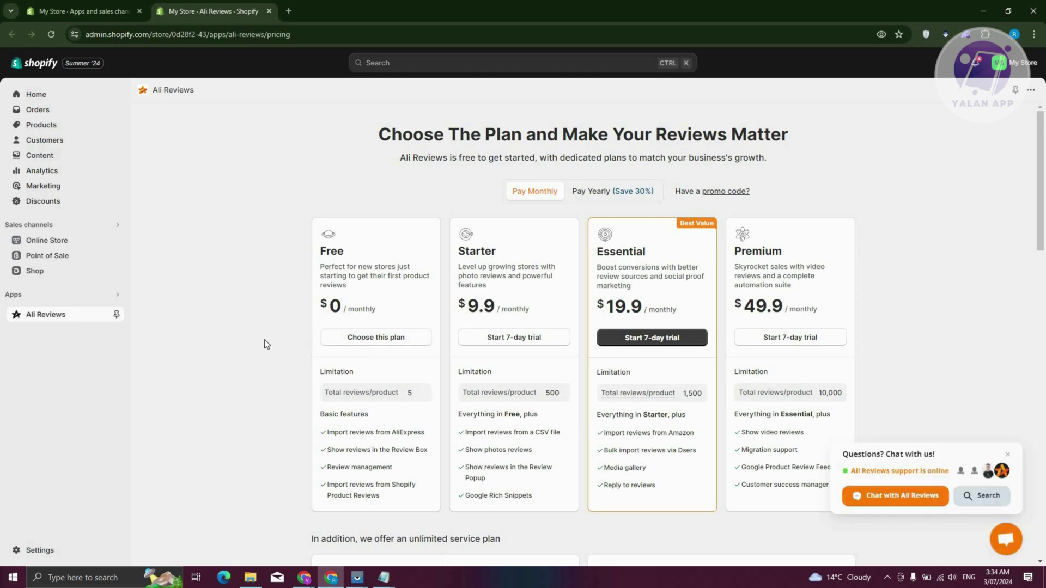
pyautogui.click(1006, 539)
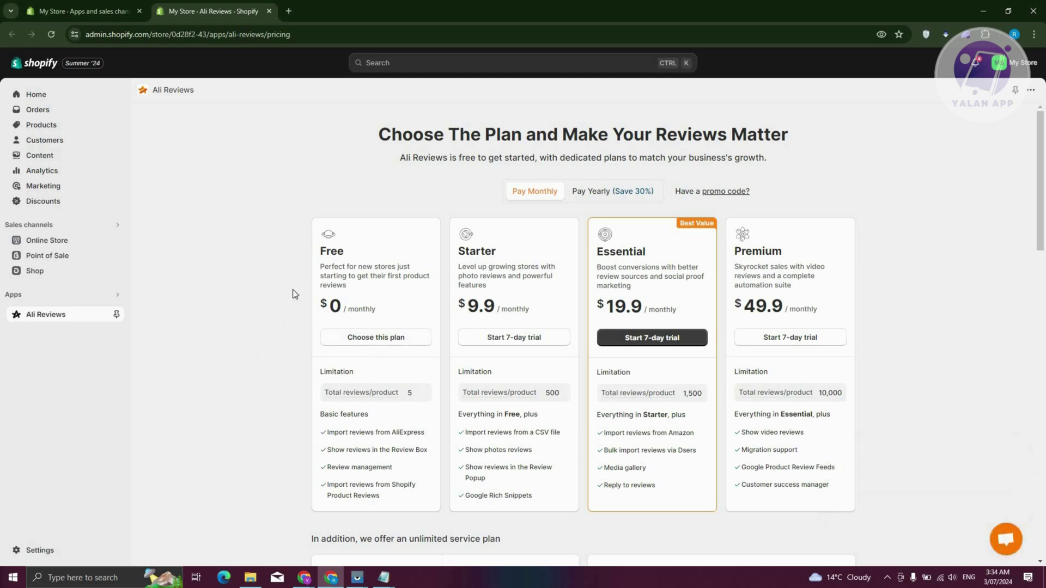
pyautogui.click(1006, 548)
pyautogui.scroll(-1, 337, 396)
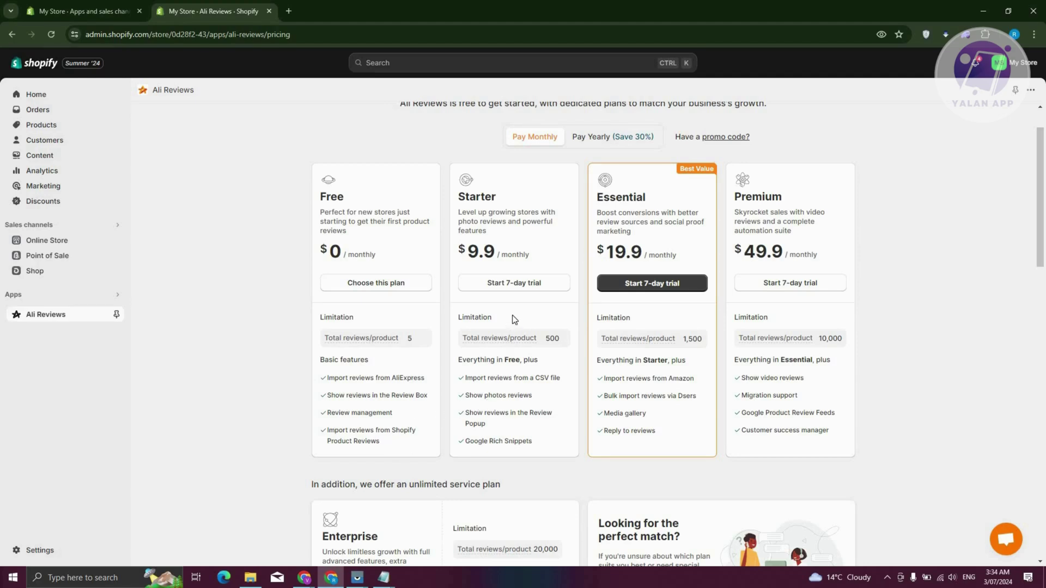
pyautogui.scroll(1, 536, 386)
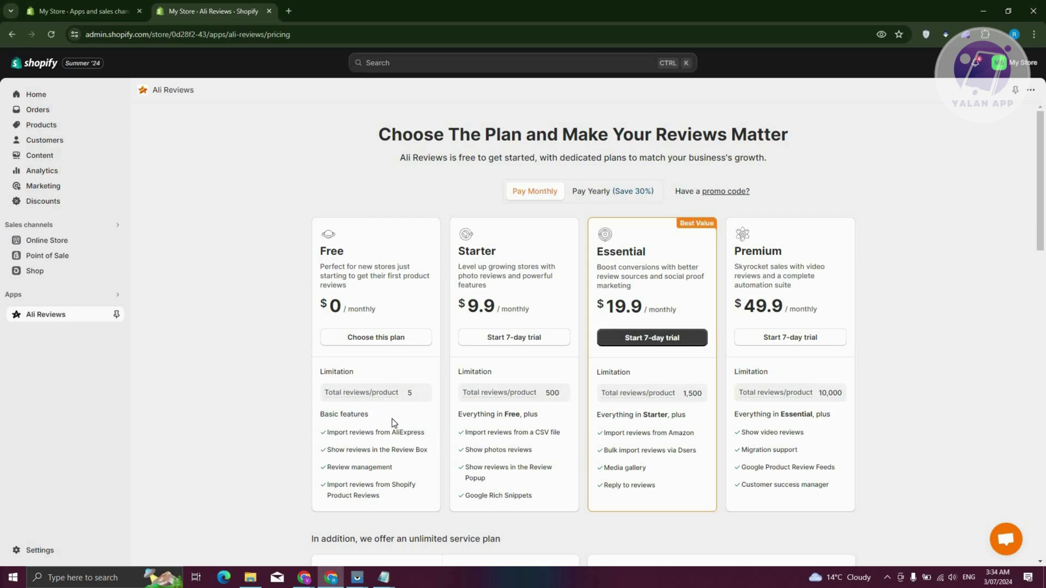
# Pick Ali Reviews' Free plan and start setup to enable the Core Snippet embed in Dawn
pyautogui.click(373, 339)
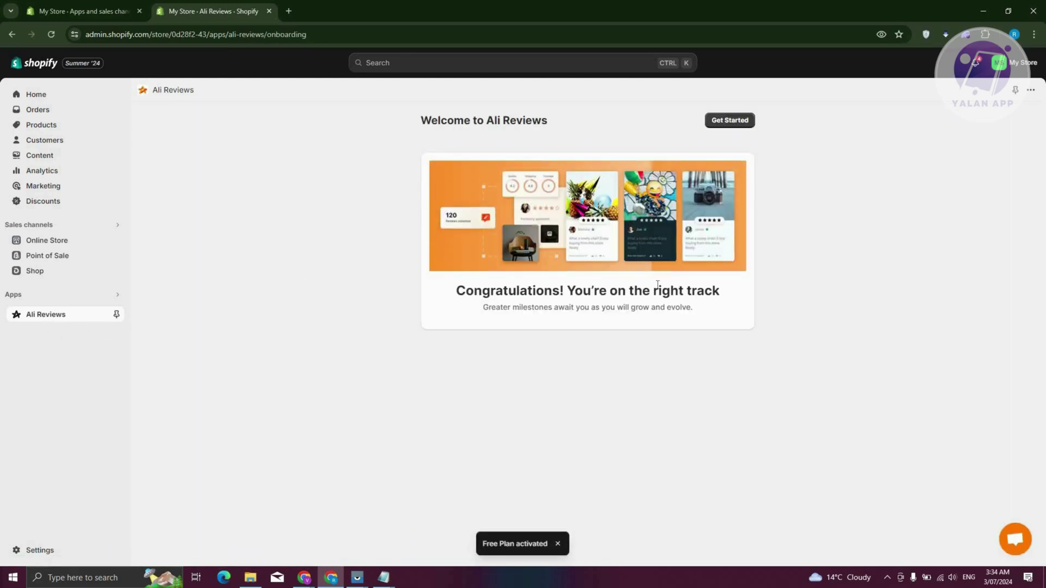
pyautogui.click(733, 121)
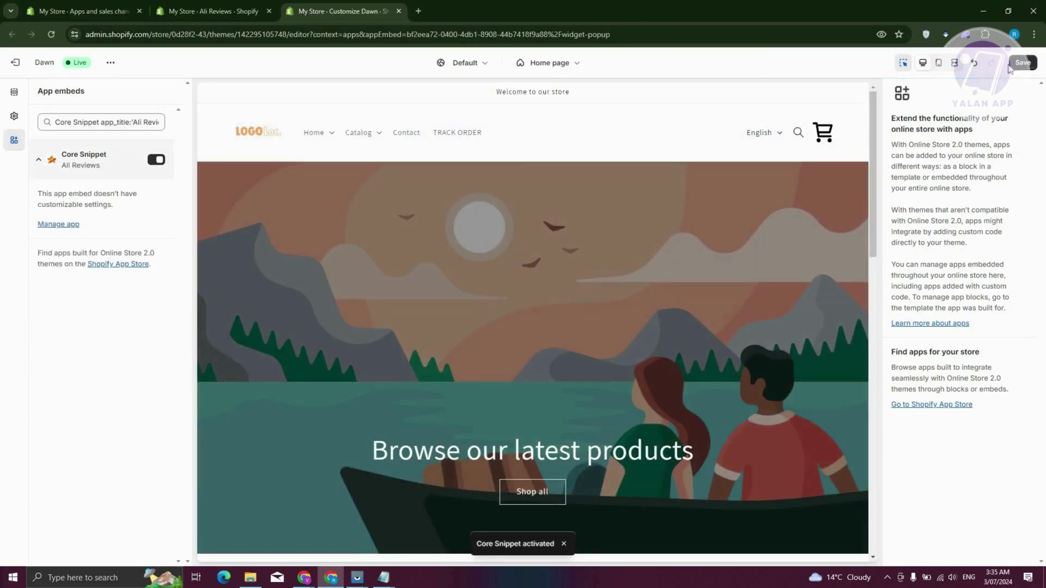
# Save the Dawn theme with Core Snippet enabled and go back to the Ali Reviews dashboard
pyautogui.click(1011, 64)
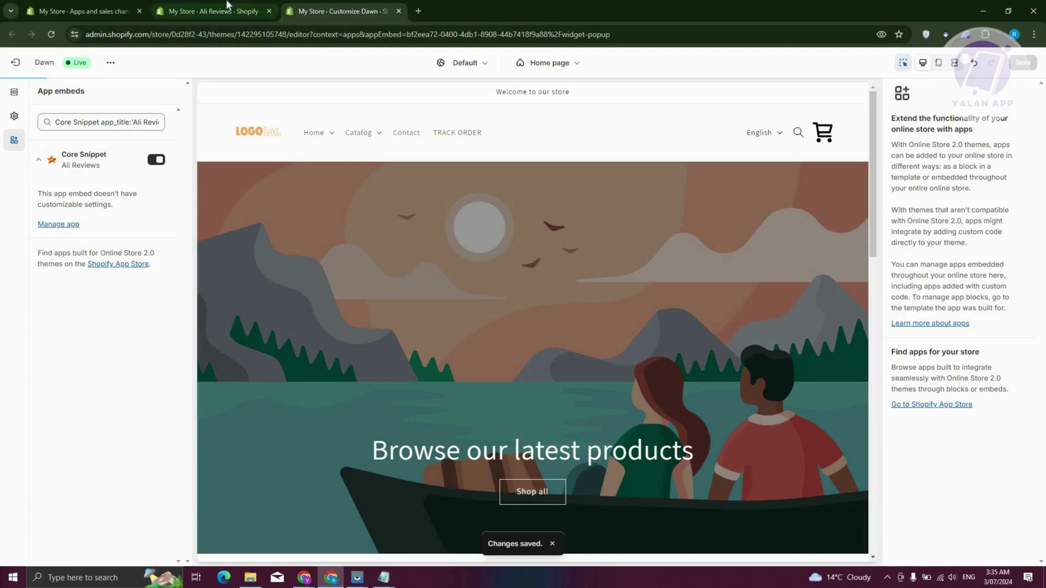
pyautogui.click(240, 11)
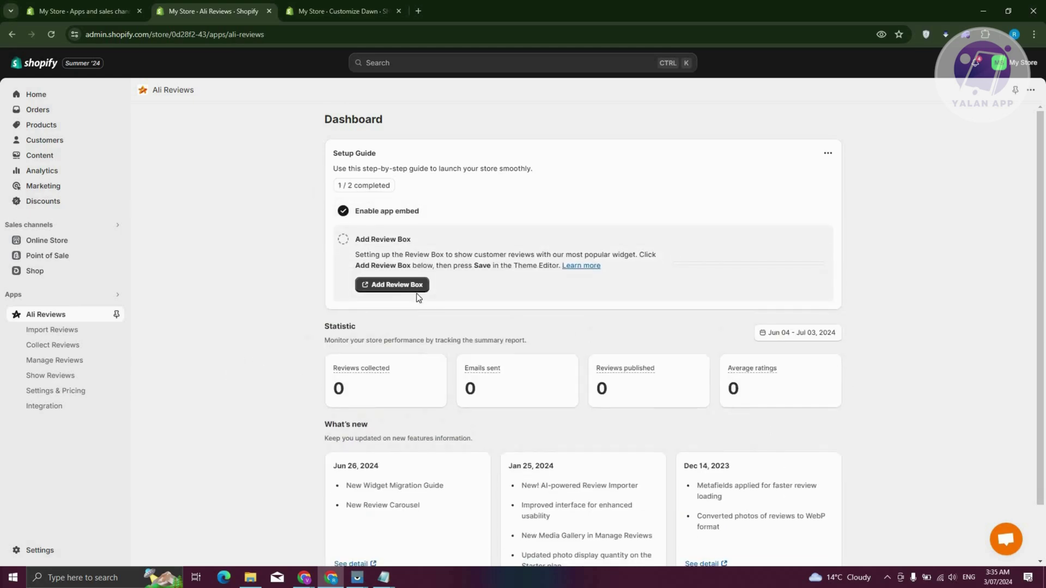
# Add the AR - Review Box block to Dawn's default product template from the Setup Guide
pyautogui.click(415, 288)
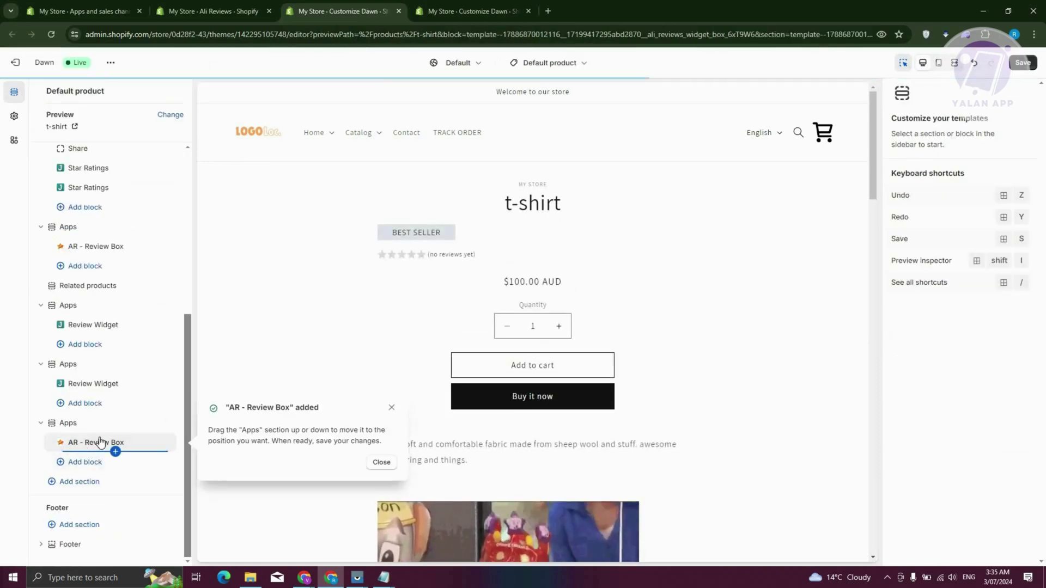
# Delete the extra Review Widget sections and both extra Star Ratings blocks from the product template
pyautogui.scroll(-5, 799, 405)
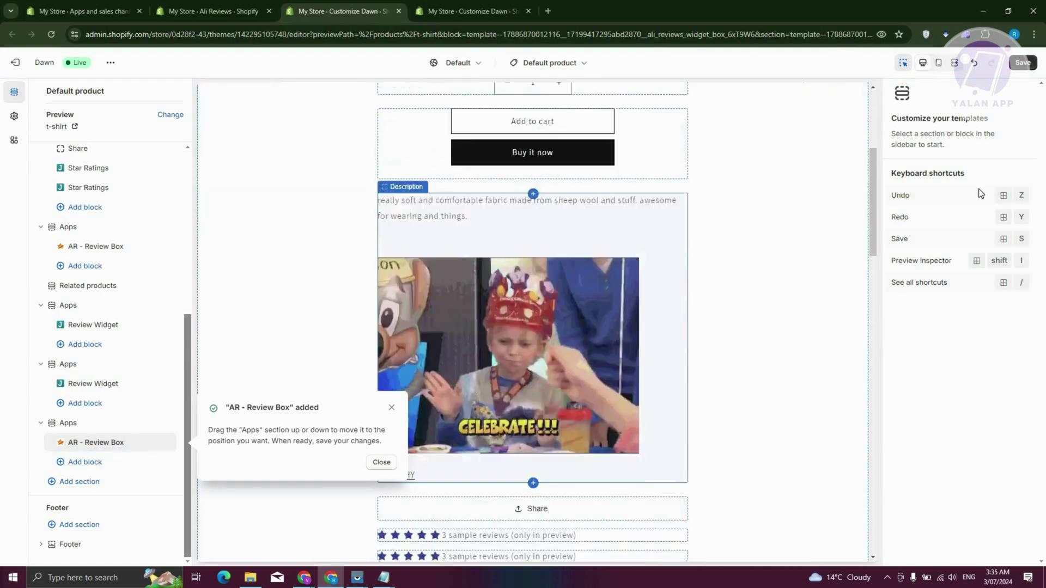
pyautogui.scroll(-3, 854, 249)
pyautogui.scroll(-5, 794, 200)
pyautogui.scroll(-5, 795, 200)
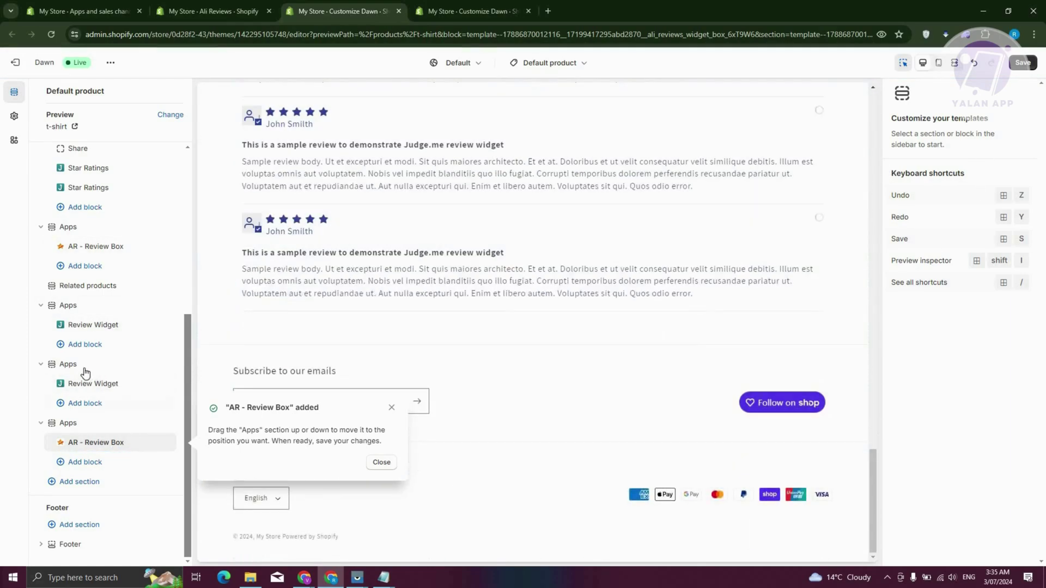
pyautogui.click(142, 365)
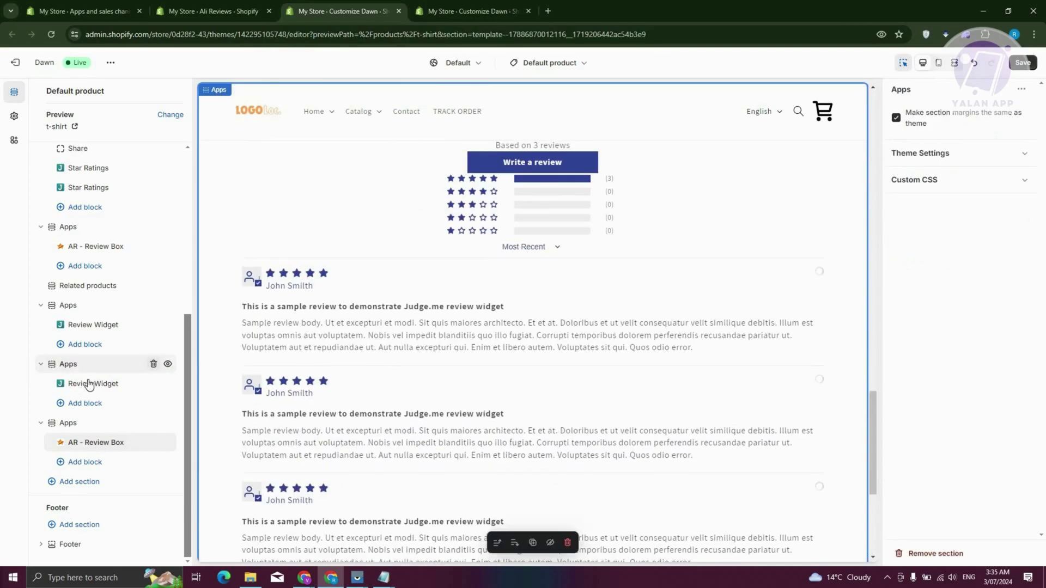
pyautogui.click(153, 364)
pyautogui.click(154, 385)
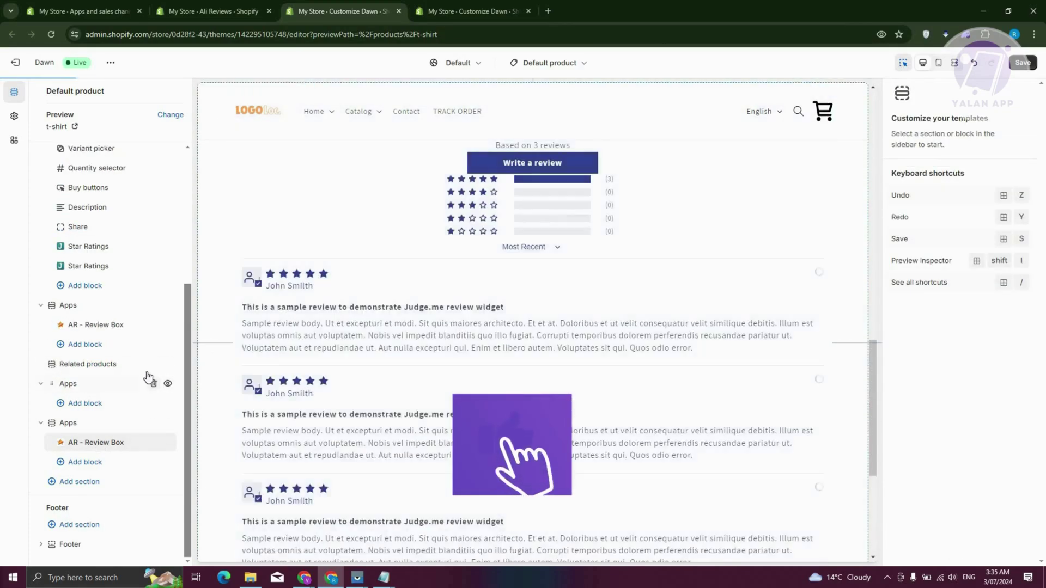
pyautogui.scroll(5, 153, 435)
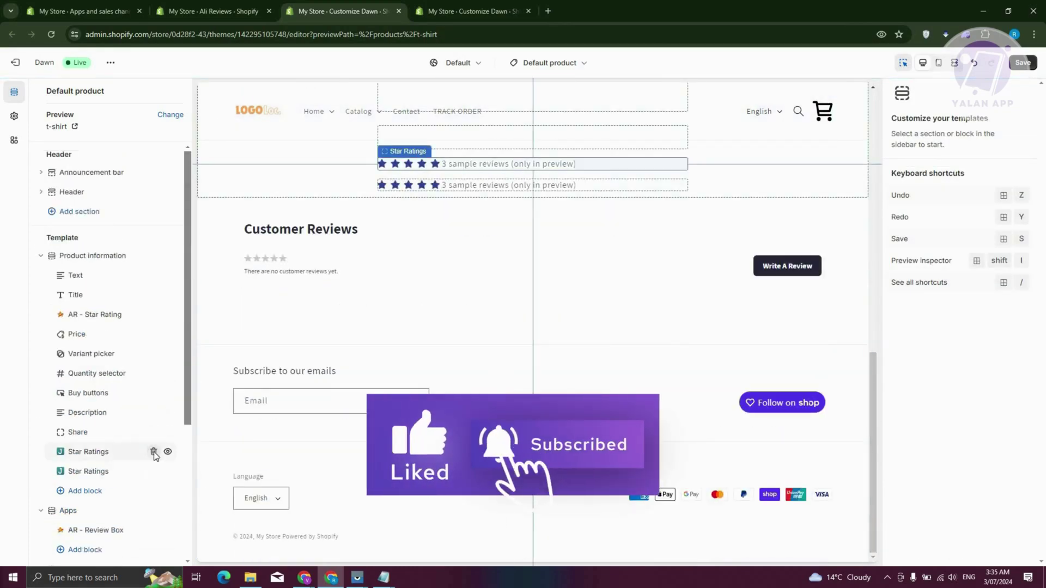
pyautogui.click(154, 454)
pyautogui.click(153, 452)
# Save the theme with Ctrl+S and mark the Add Review Box setup step done in Ali Reviews
pyautogui.scroll(-1, 131, 452)
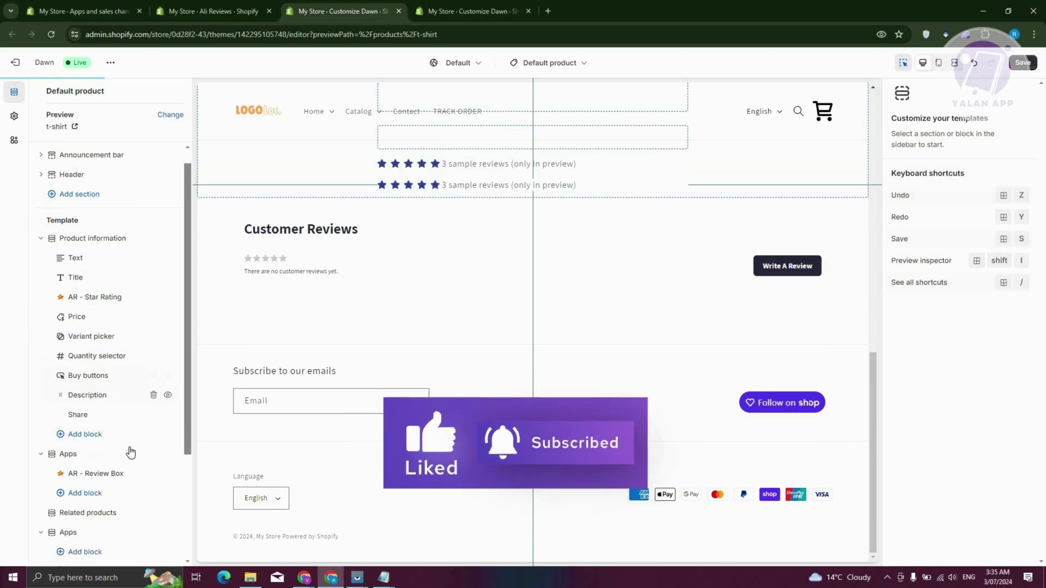
pyautogui.scroll(-3, 131, 452)
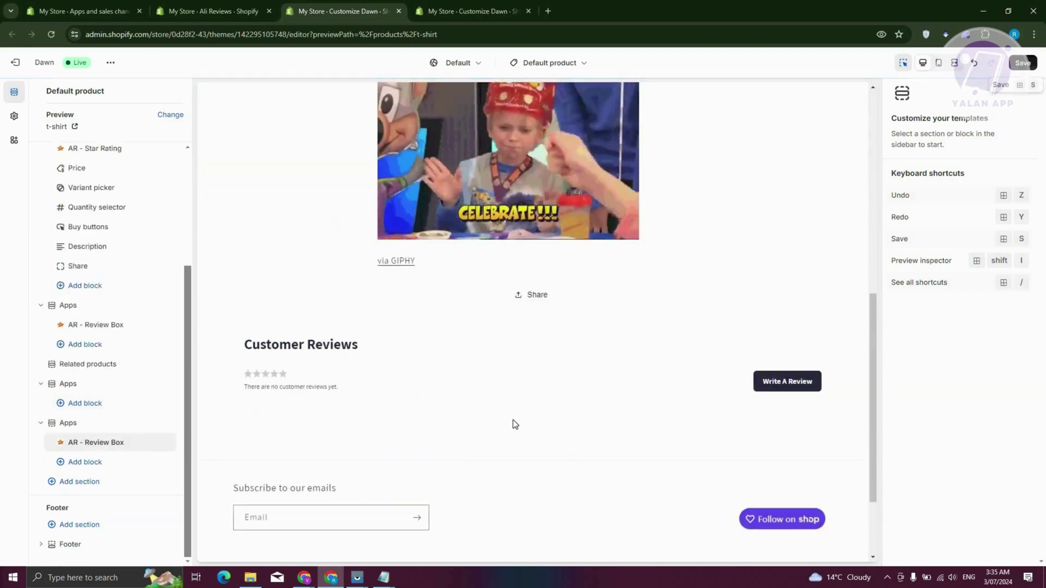
pyautogui.hotkey('ctrl', 's')
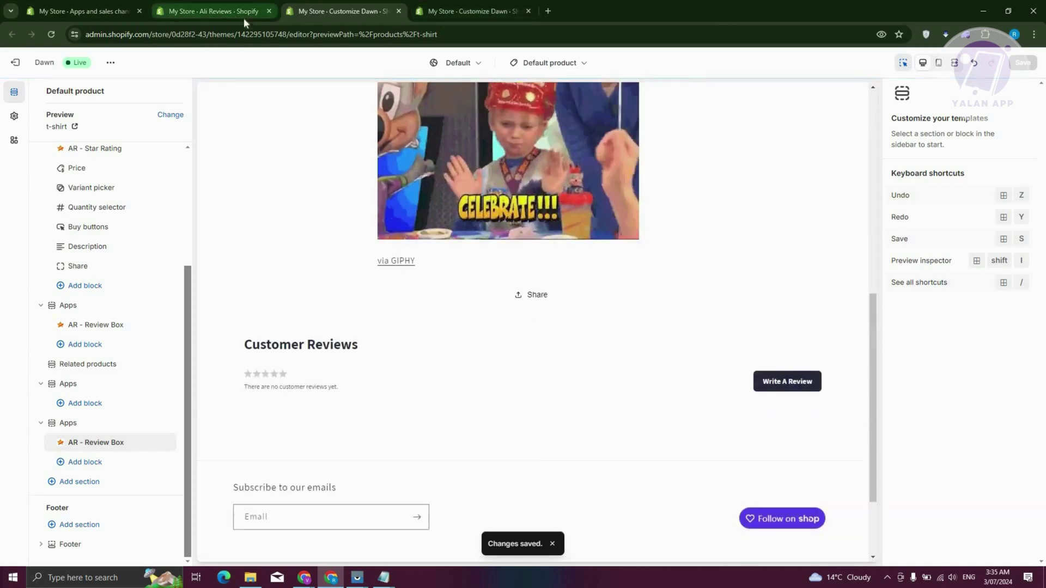
pyautogui.click(223, 9)
pyautogui.click(341, 241)
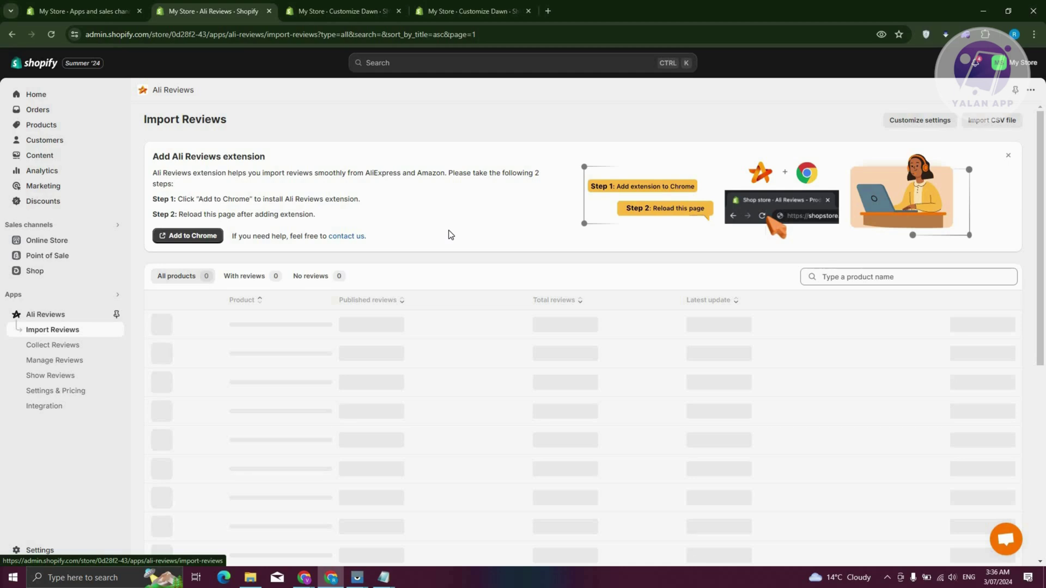
# Open the Ali Reviews extension's Chrome Web Store page and close the duplicate Customize Dawn tab
pyautogui.click(204, 244)
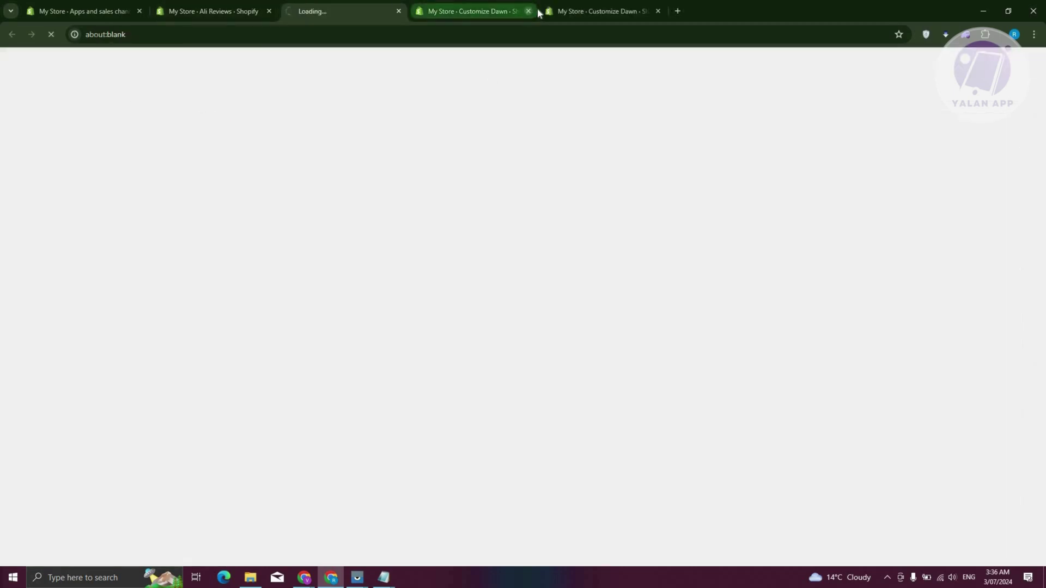
pyautogui.click(528, 11)
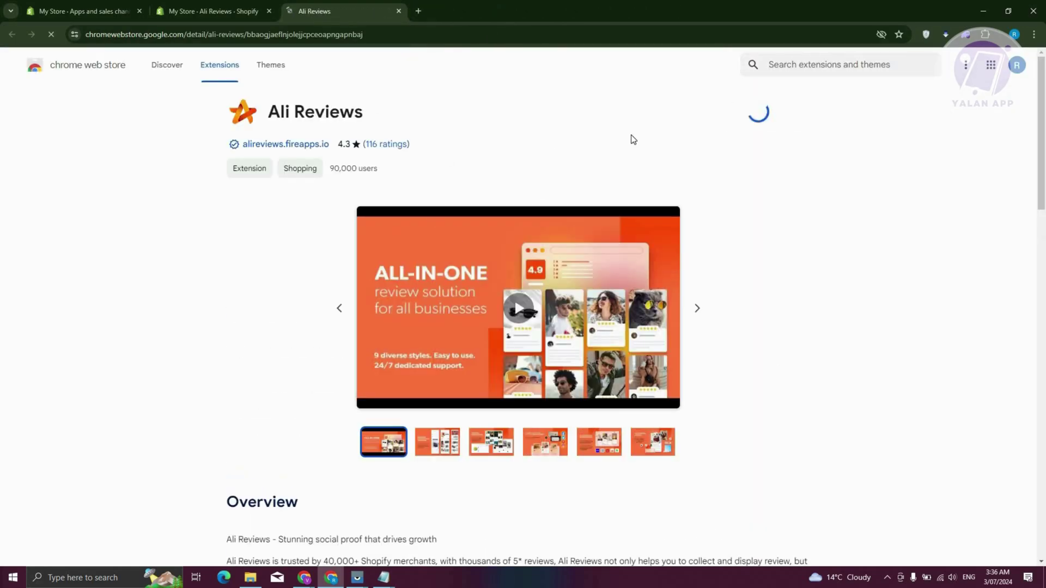
# Confirm adding the Ali Reviews extension to Chrome and close the OneMobile listing tab
pyautogui.click(572, 132)
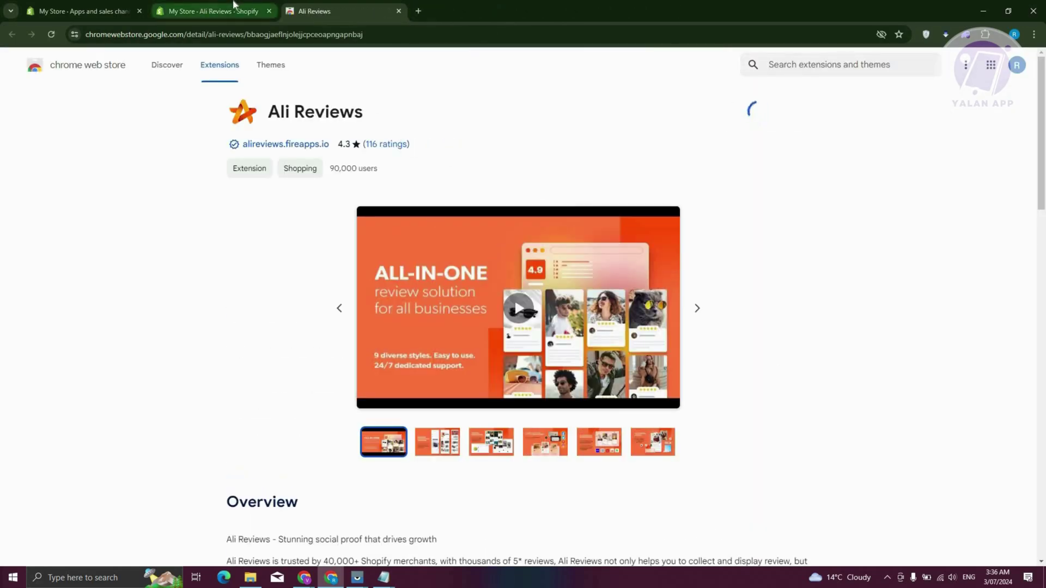
pyautogui.click(235, 4)
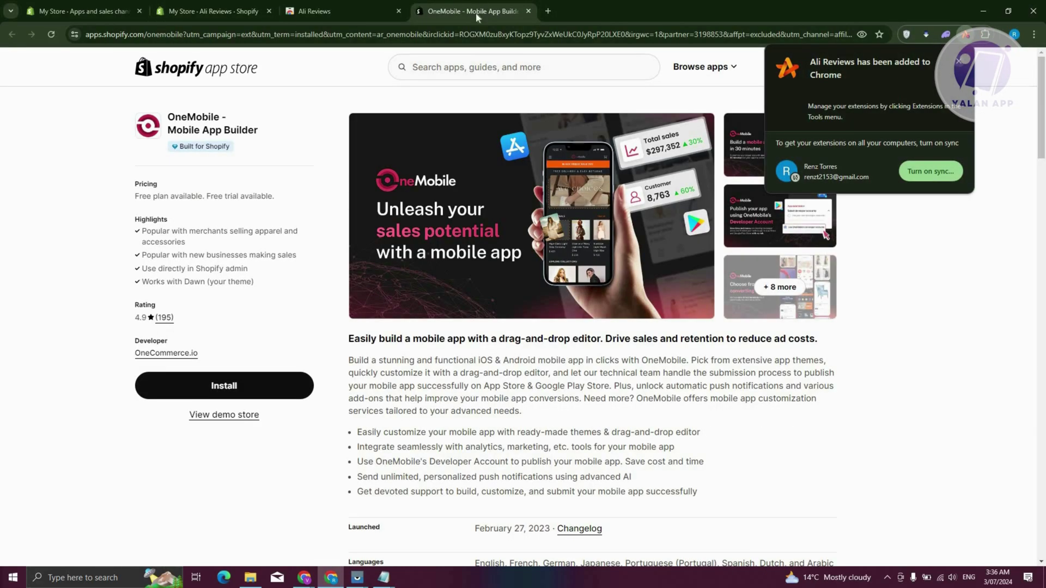
pyautogui.click(344, 7)
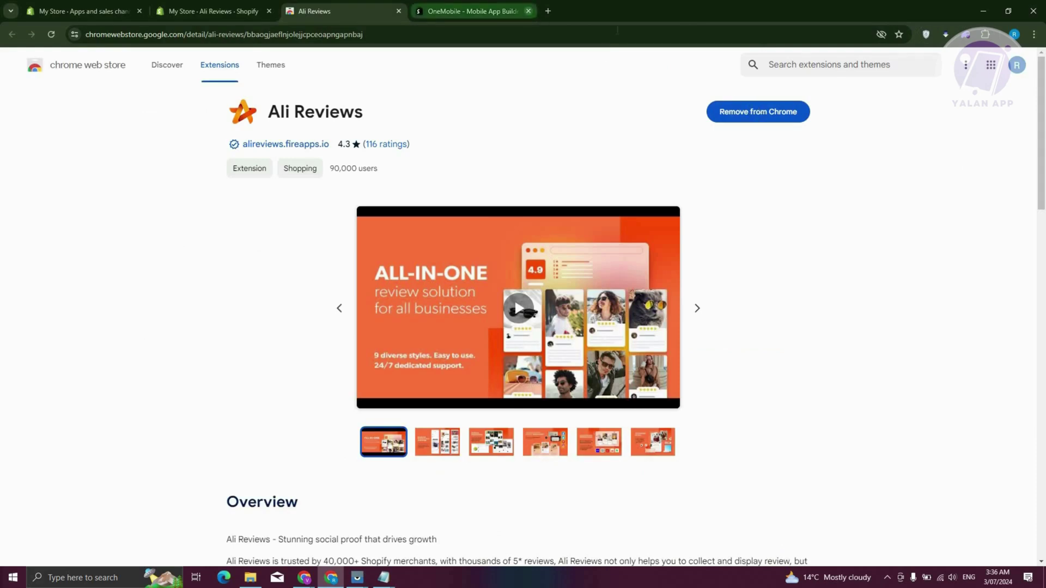
pyautogui.click(528, 11)
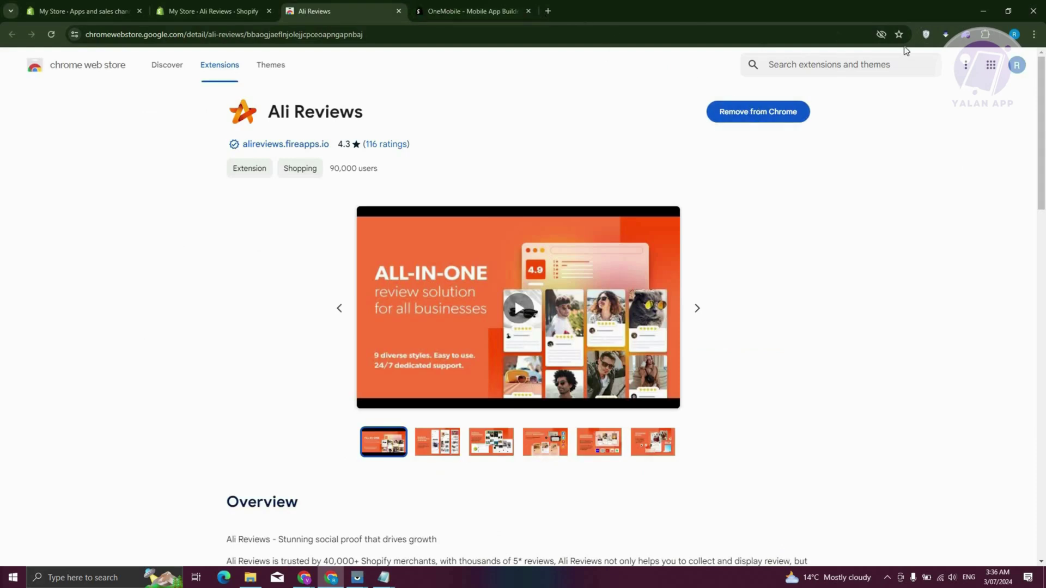
# Open the Ali Reviews extension popup from the extensions list, then return to the Shopify tab
pyautogui.click(986, 34)
pyautogui.click(710, 205)
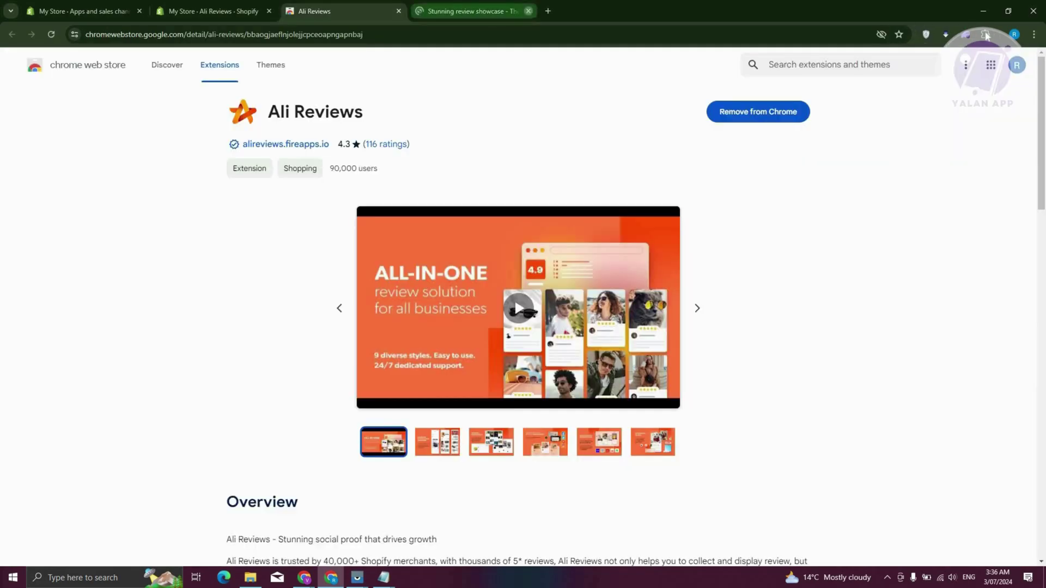
pyautogui.click(987, 36)
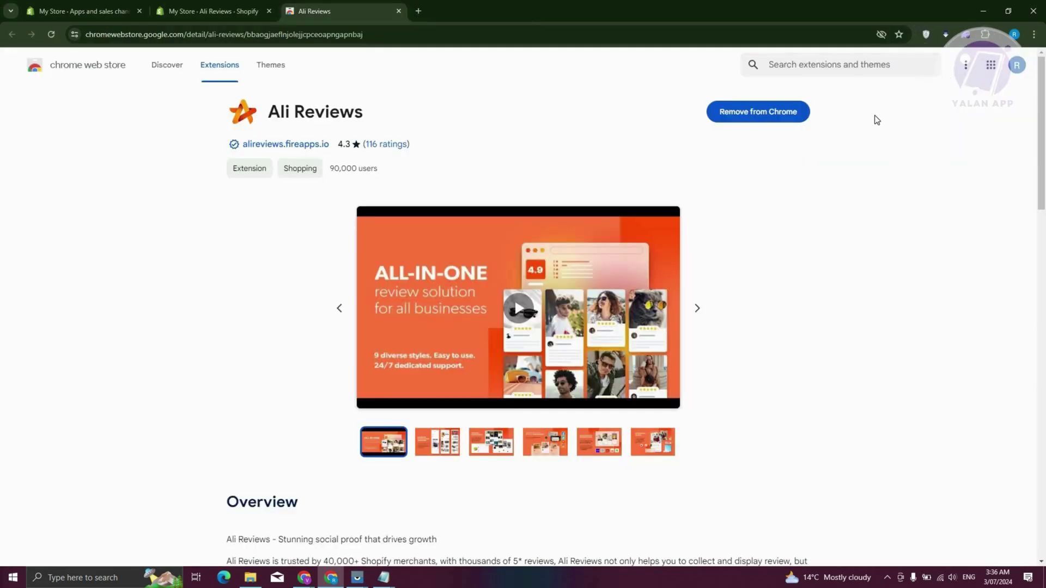
pyautogui.click(871, 119)
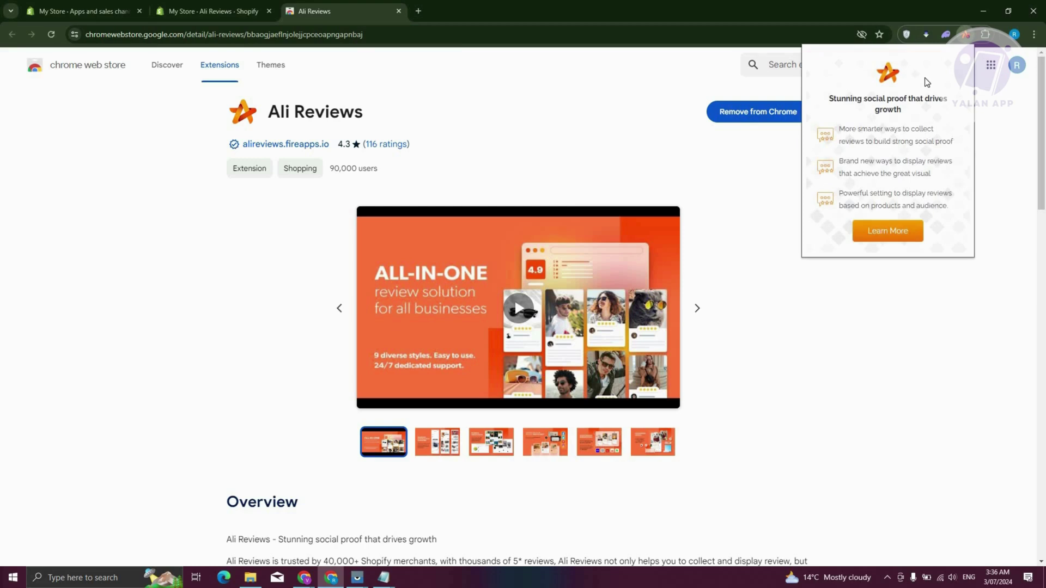
pyautogui.click(213, 11)
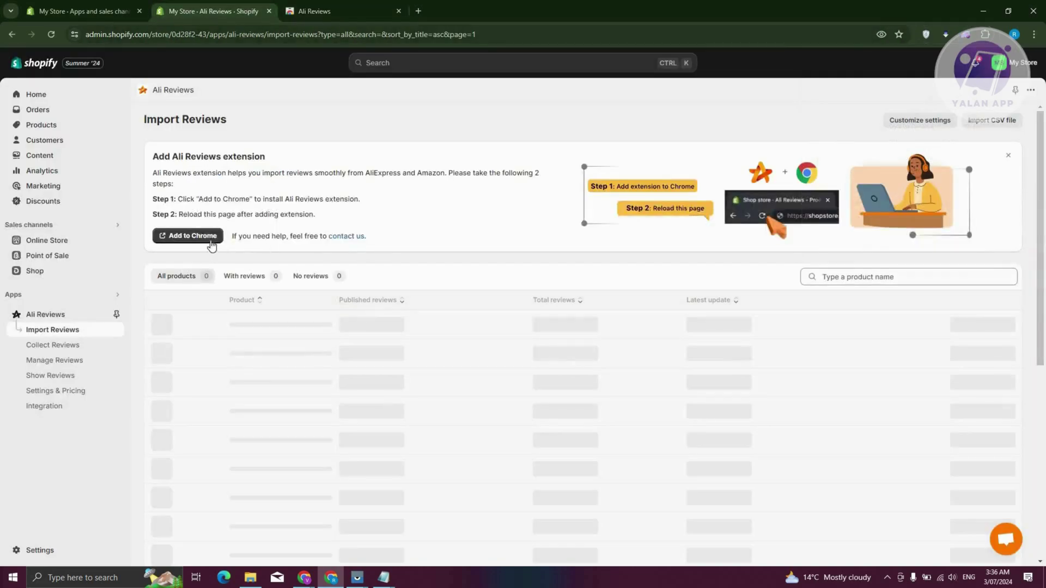
# Open Import Reviews for the Classic Unisex Pullover Hoodie from the Import Reviews product list
pyautogui.click(63, 344)
pyautogui.click(64, 331)
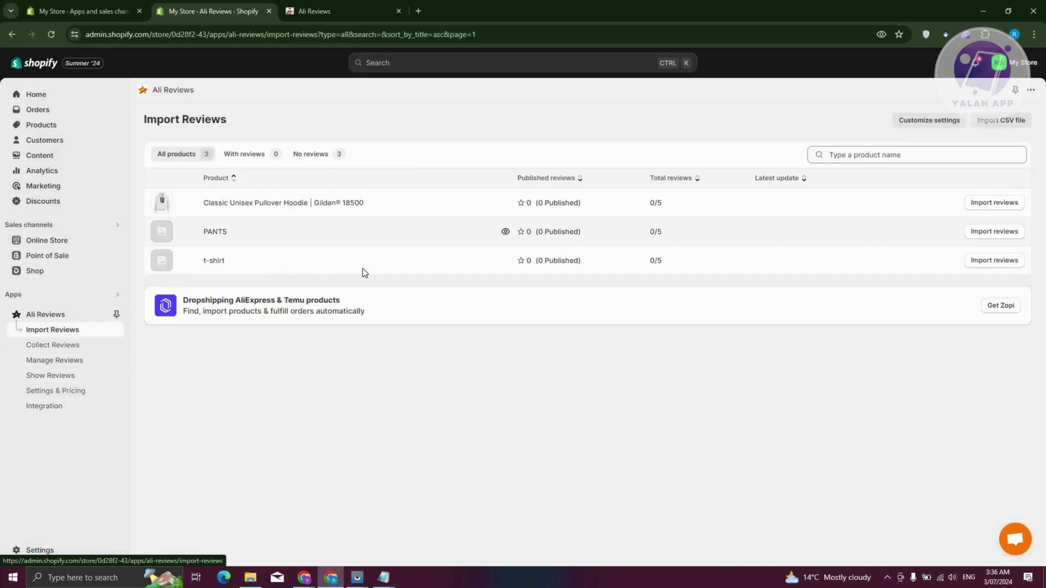
pyautogui.click(994, 203)
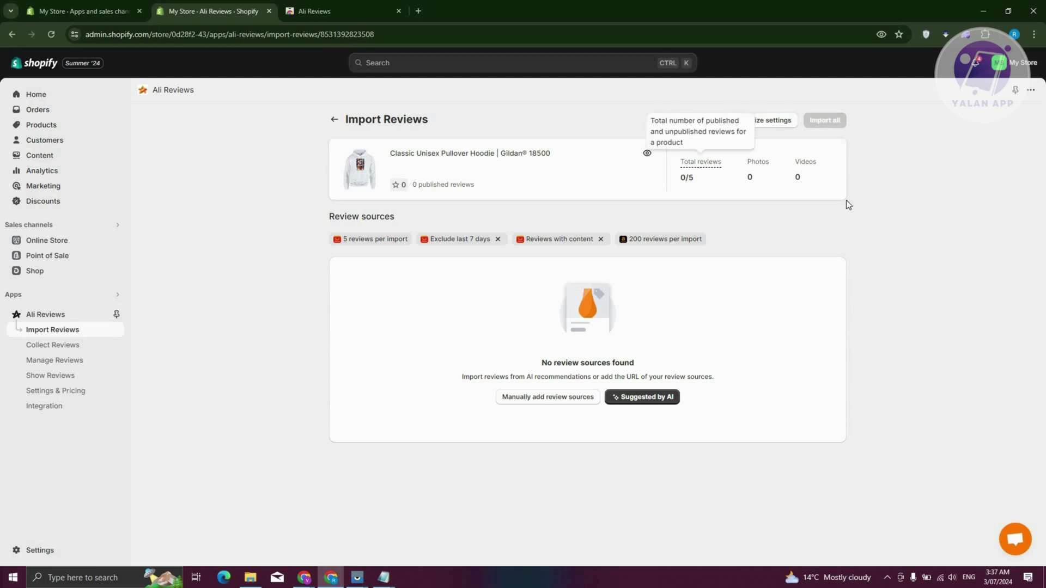
# Add a manual review source row for the hoodie, leave its URL blank, then go to Collect Reviews
pyautogui.click(547, 397)
pyautogui.click(423, 286)
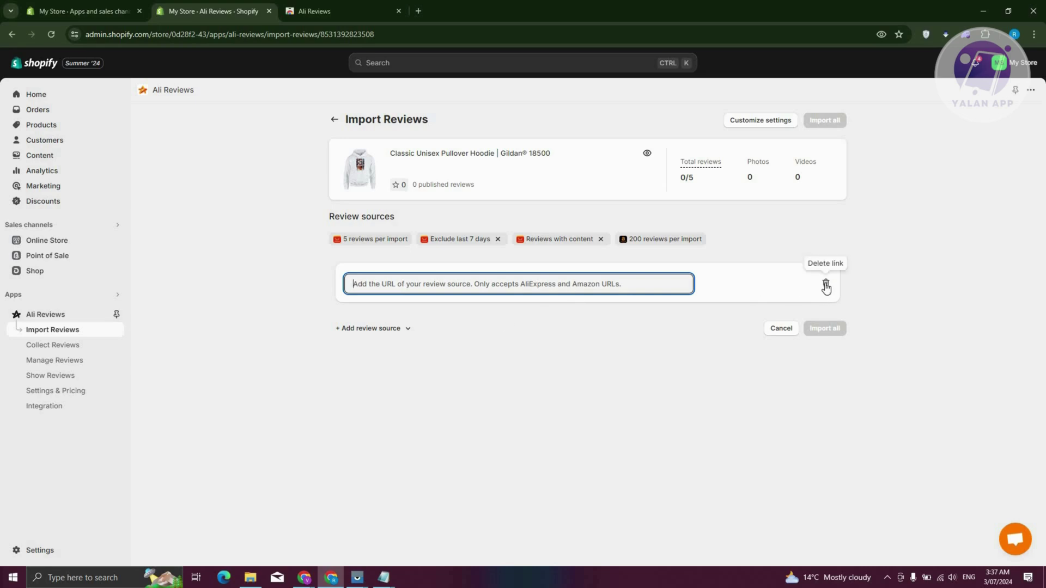
pyautogui.click(405, 329)
pyautogui.click(410, 341)
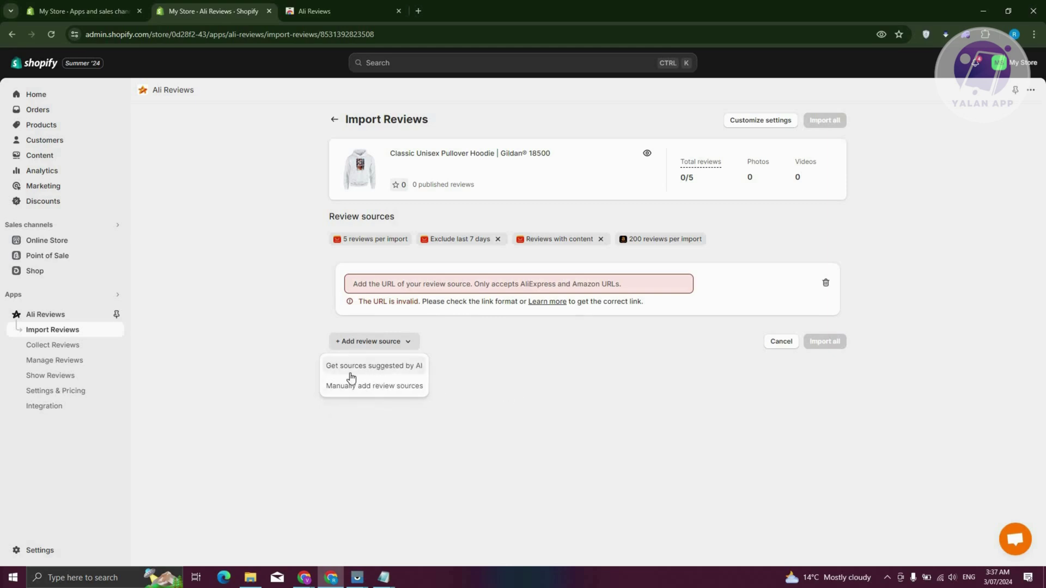
pyautogui.click(68, 342)
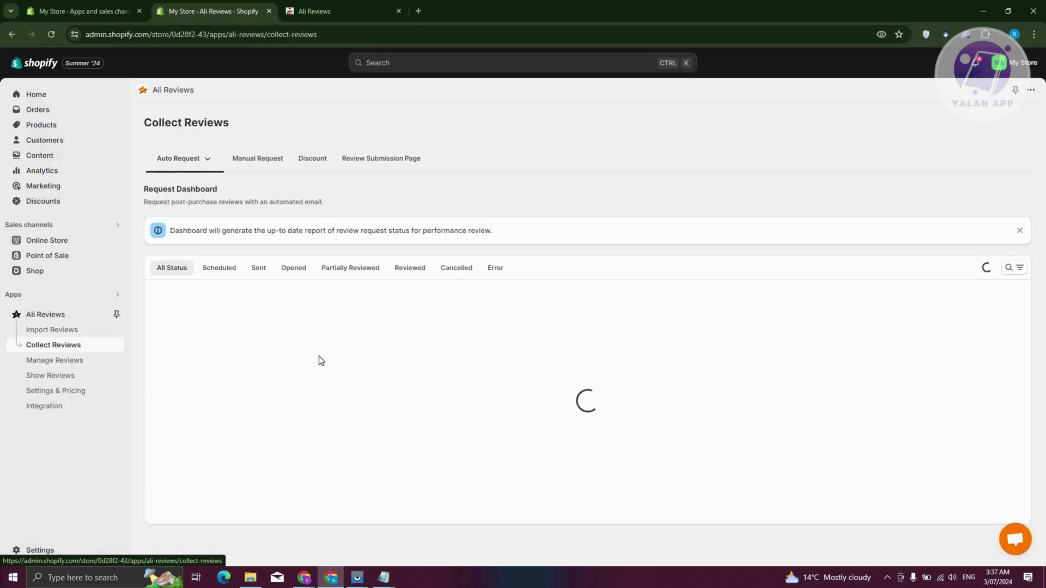
# Scroll down the Request Dashboard to see email review requests deactivated and no data yet
pyautogui.scroll(-2, 416, 375)
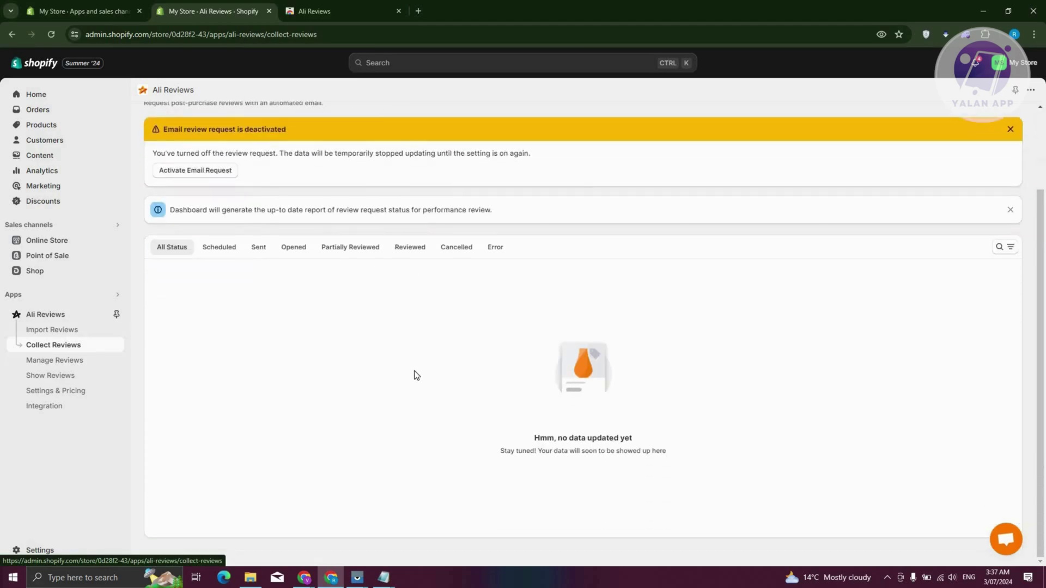